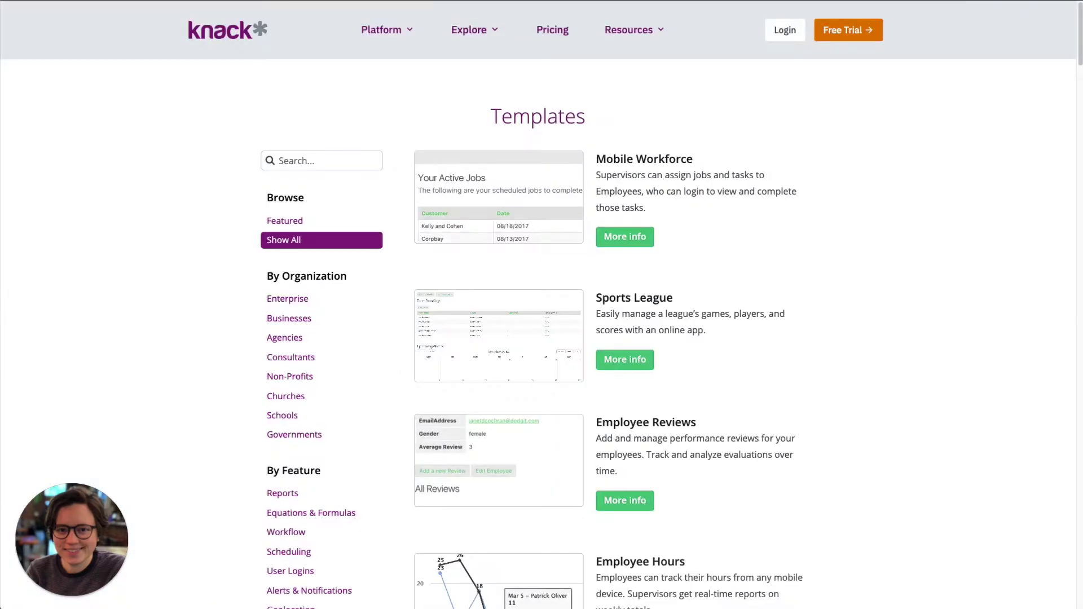
Scroll the Show All templates list until the Custom CRM template is visible.
scroll(719, 293, down, 1)
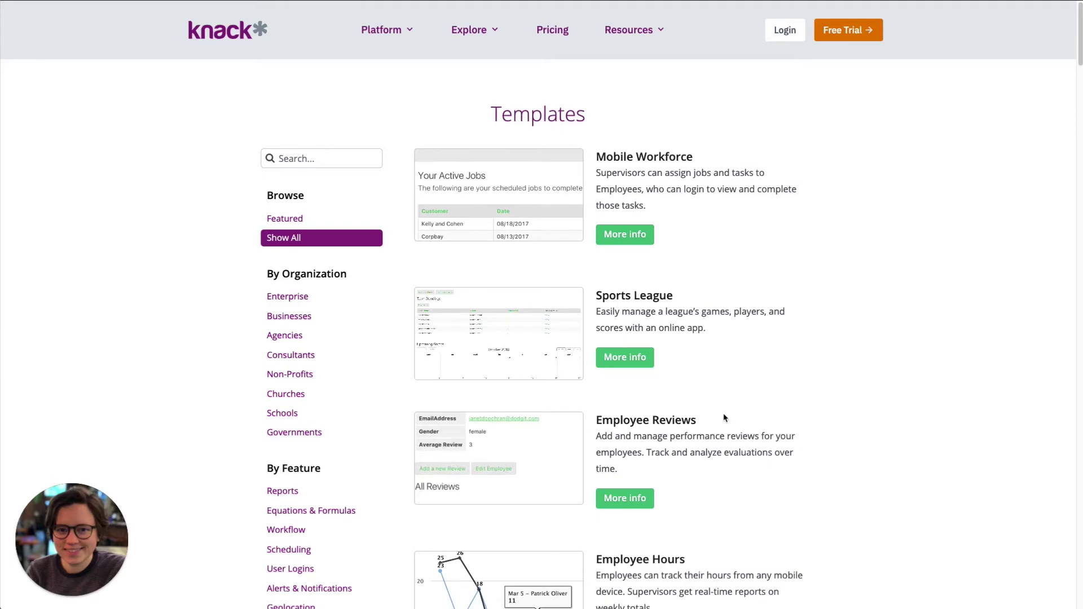
scroll(724, 417, down, 4)
scroll(725, 417, down, 14)
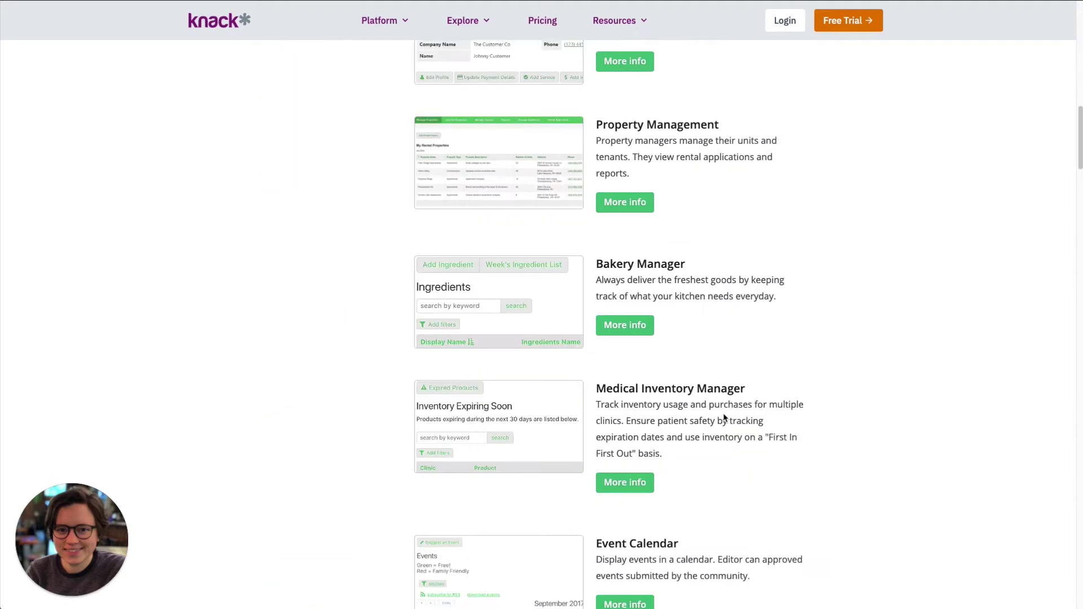
scroll(724, 415, up, 5)
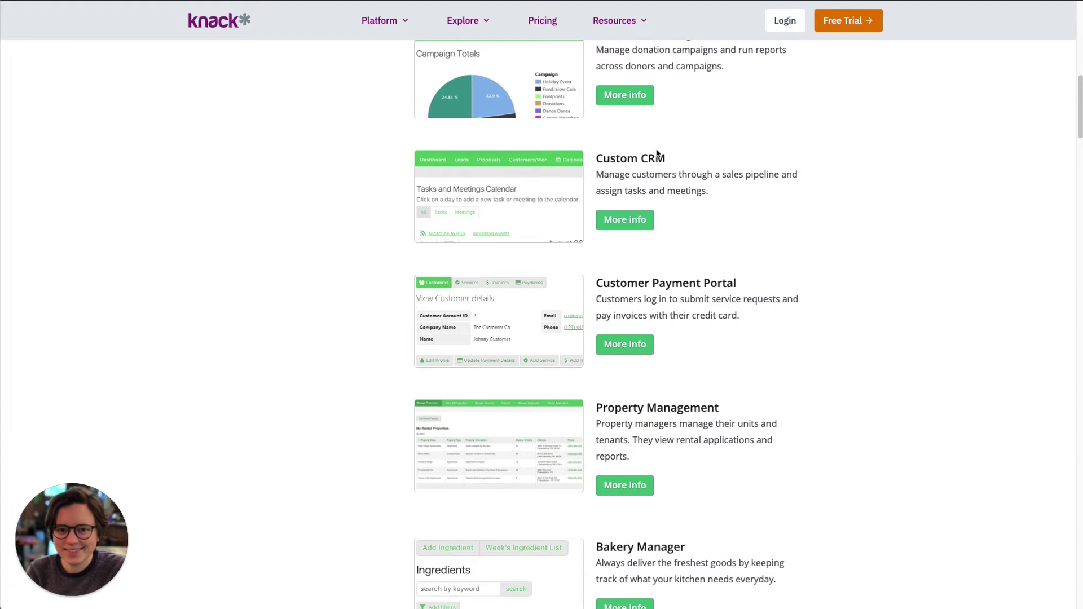
Build the CRM Portal app from the Custom CRM template and view its pages.
click(624, 219)
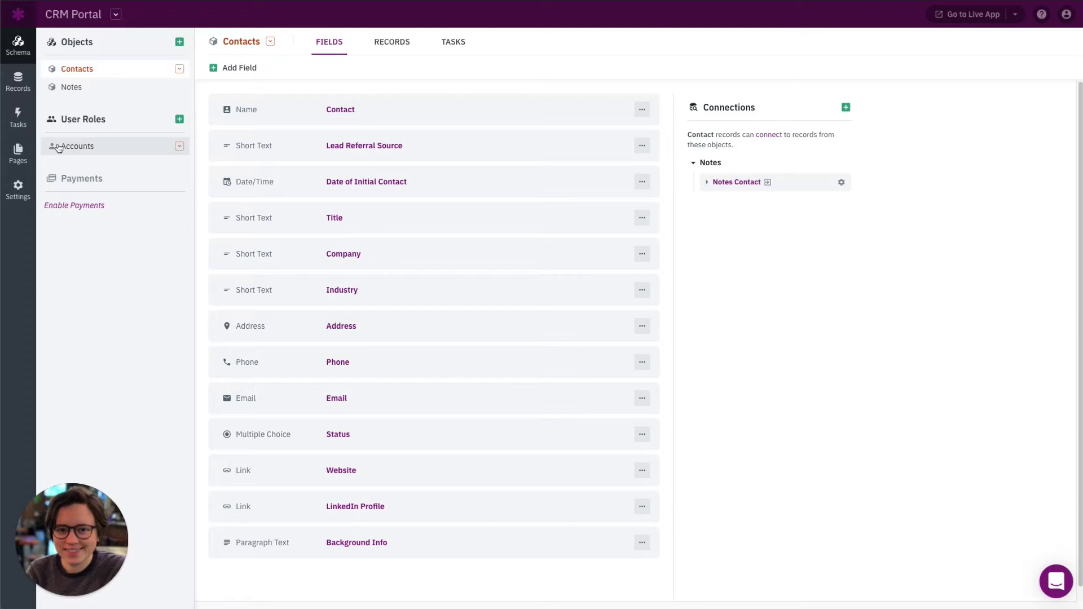
click(23, 156)
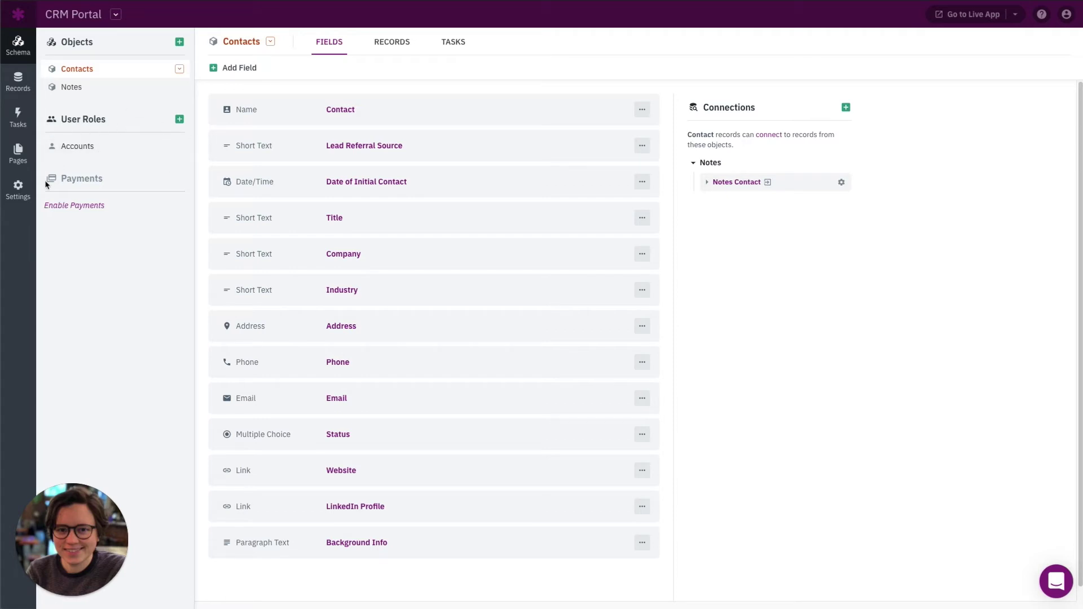
click(18, 191)
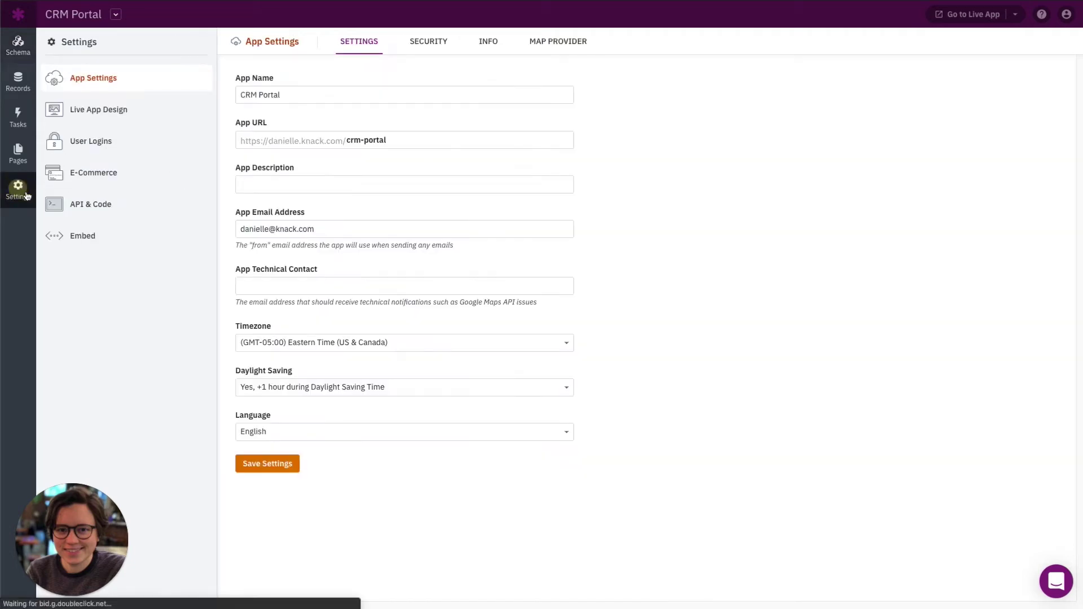
click(128, 140)
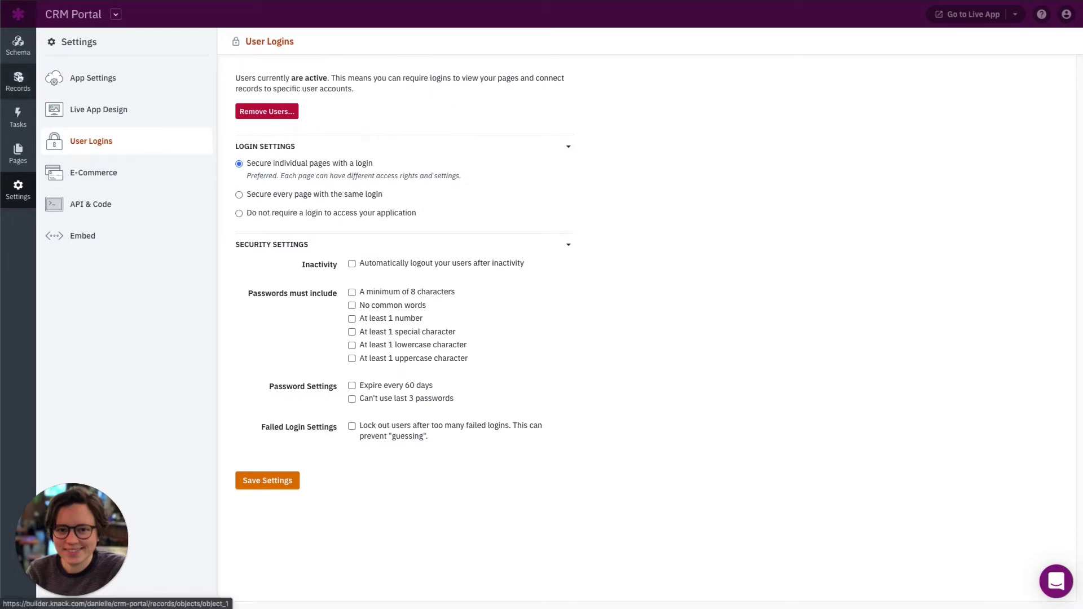
click(16, 52)
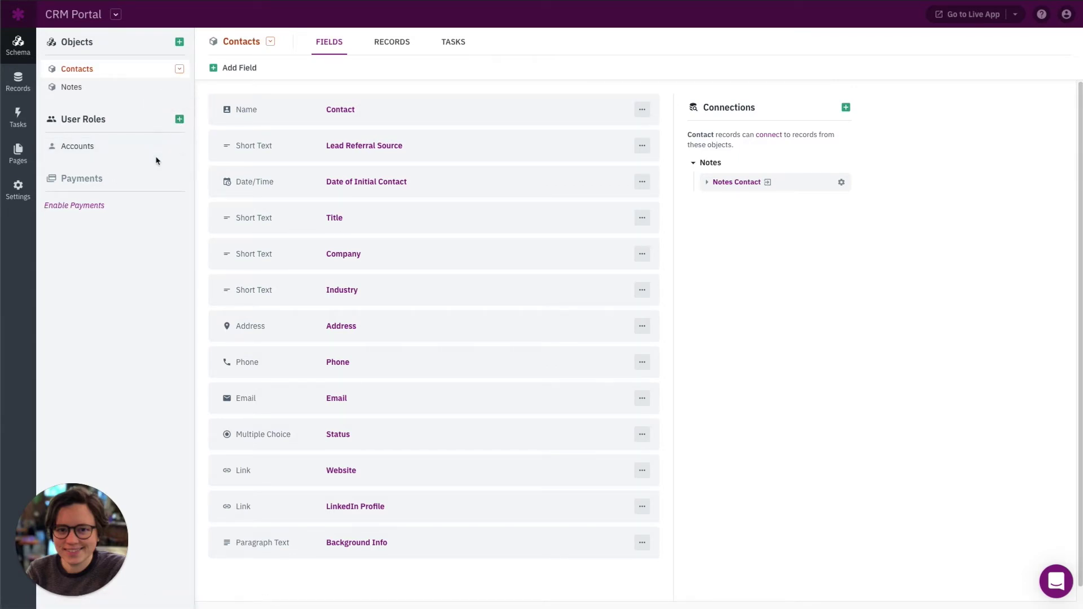
Add a user role named 'Sales Reps'.
click(181, 124)
text(Sales rep)
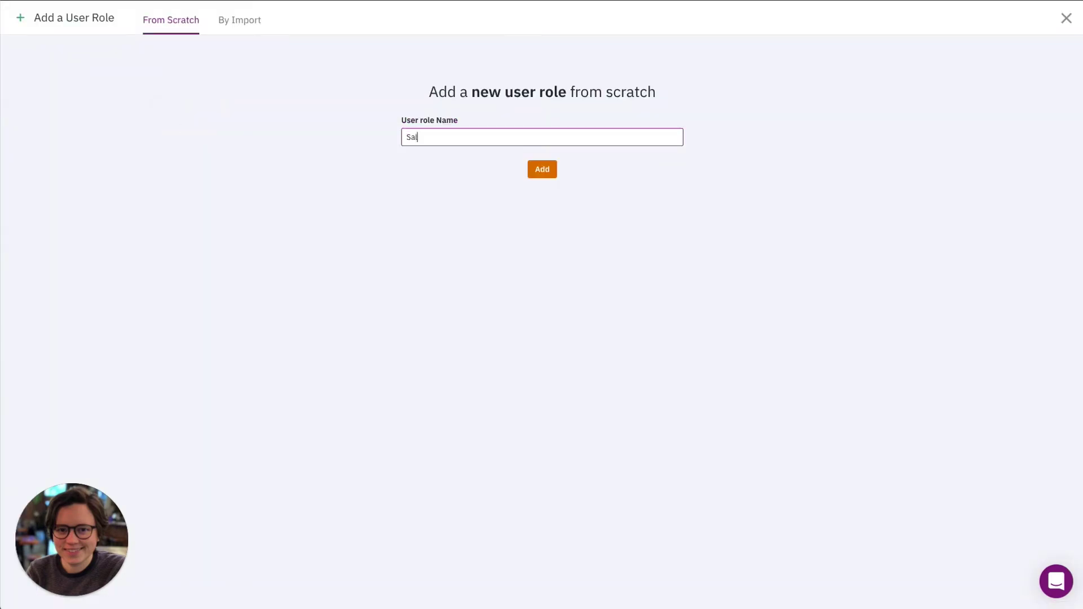
text(s)
key(BackSpace)
key(BackSpace)
key(BackSpace)
key(BackSpace)
text(Reps)
click(532, 174)
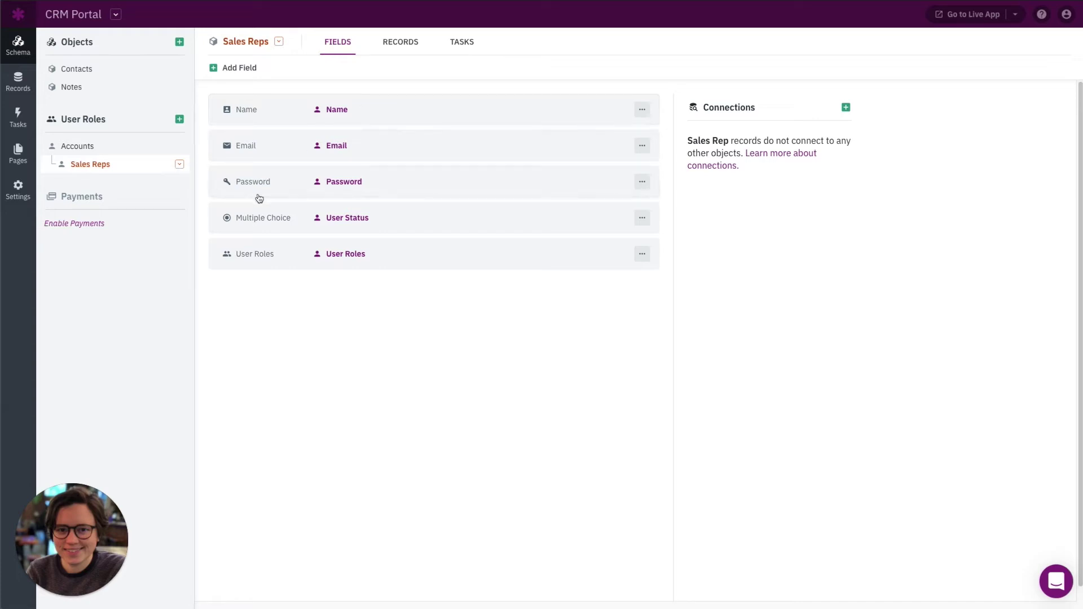
Add two sales rep records under Sales Reps, then show the Contacts records.
click(18, 82)
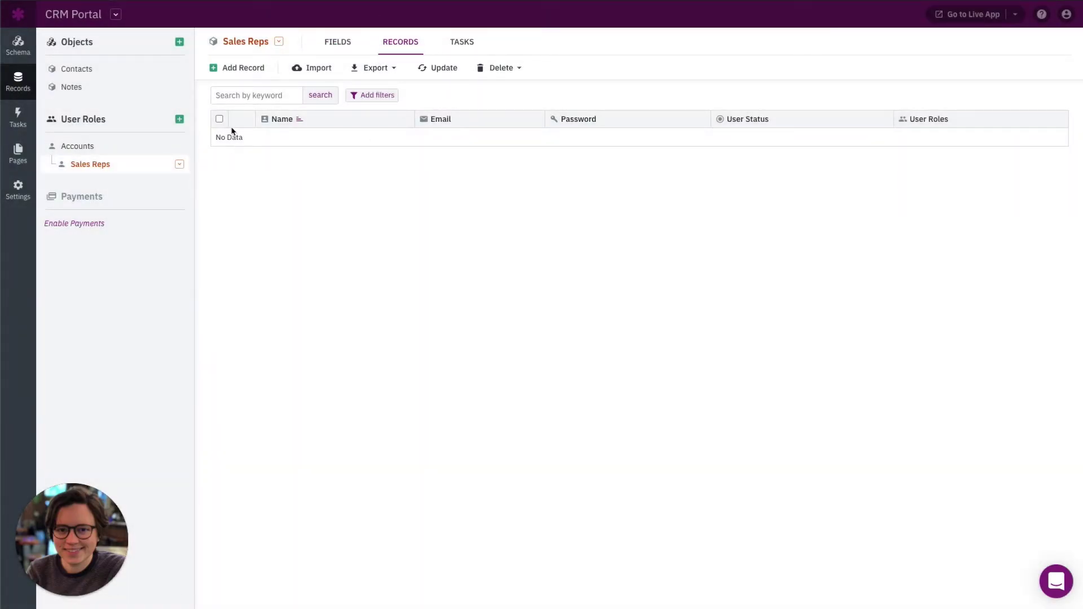
click(244, 77)
text(Jane Doe)
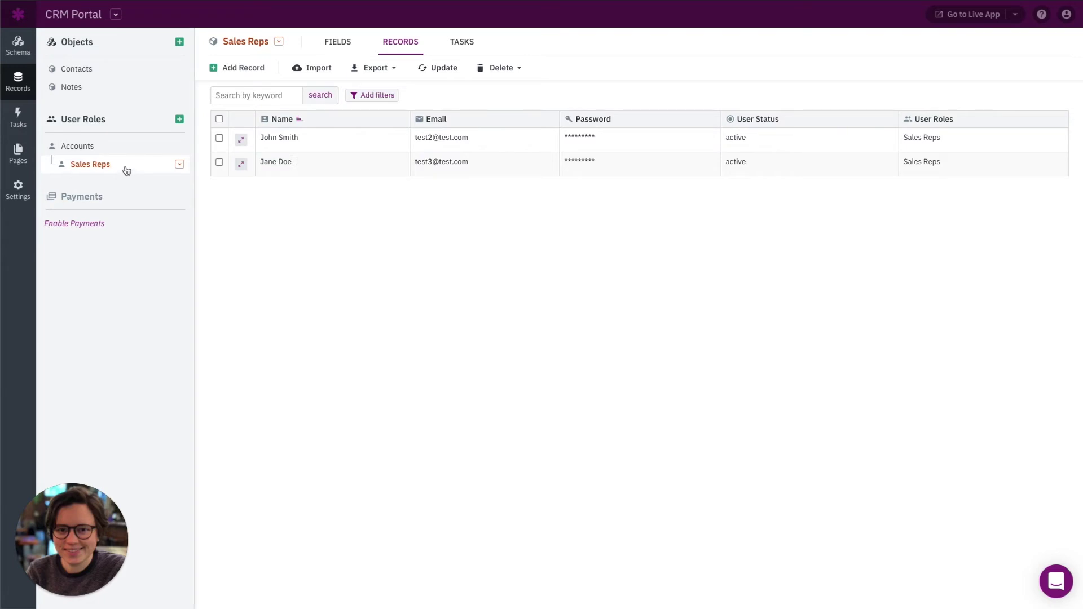
click(92, 69)
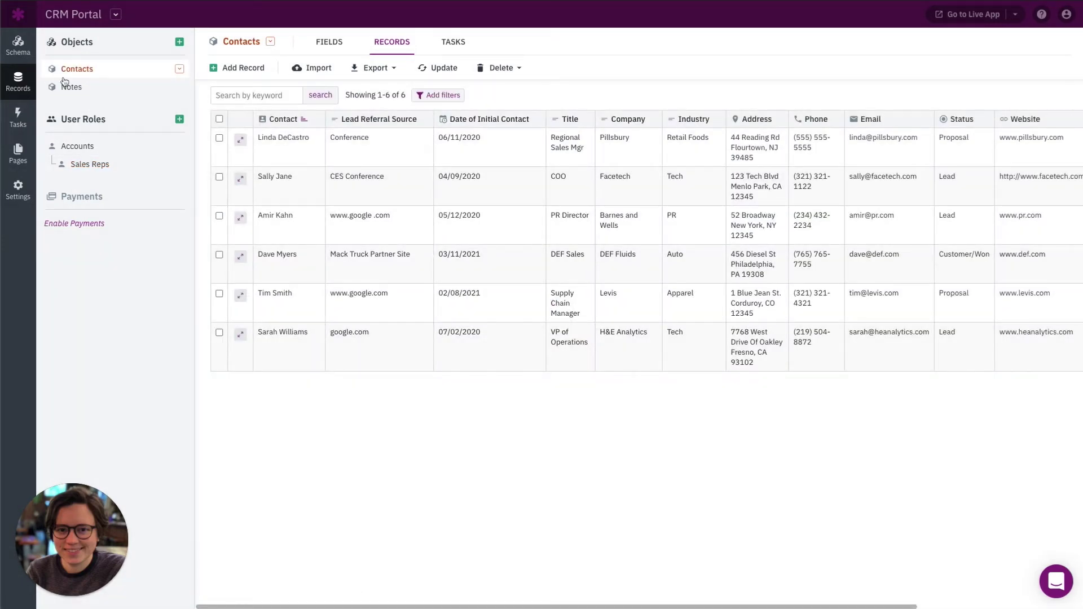
Add a Sales Reps connection to Contacts: one rep per contact, many contacts per rep.
click(19, 48)
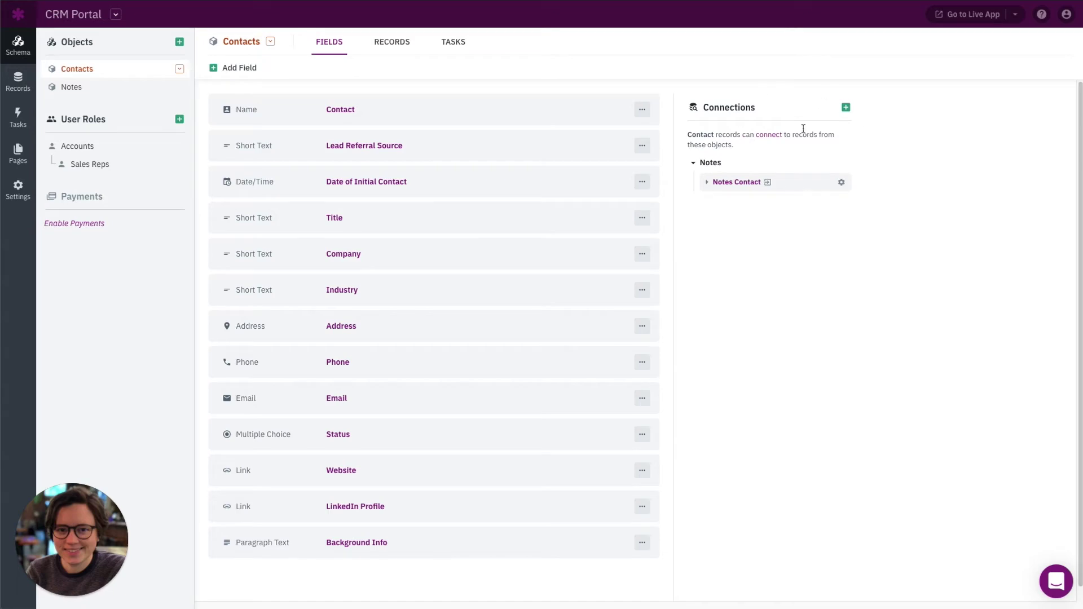
click(846, 107)
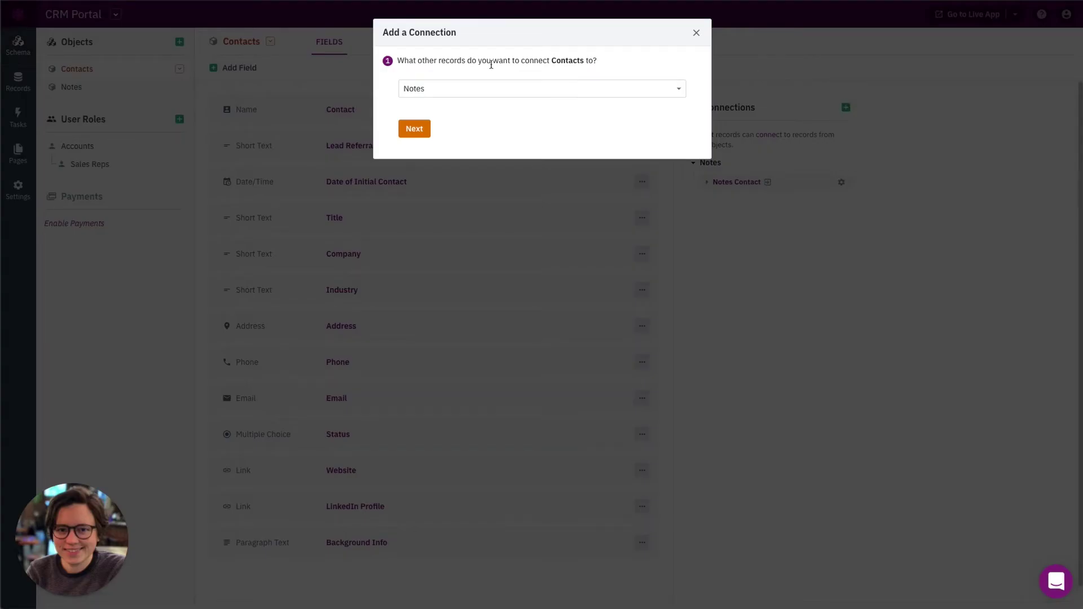
click(534, 91)
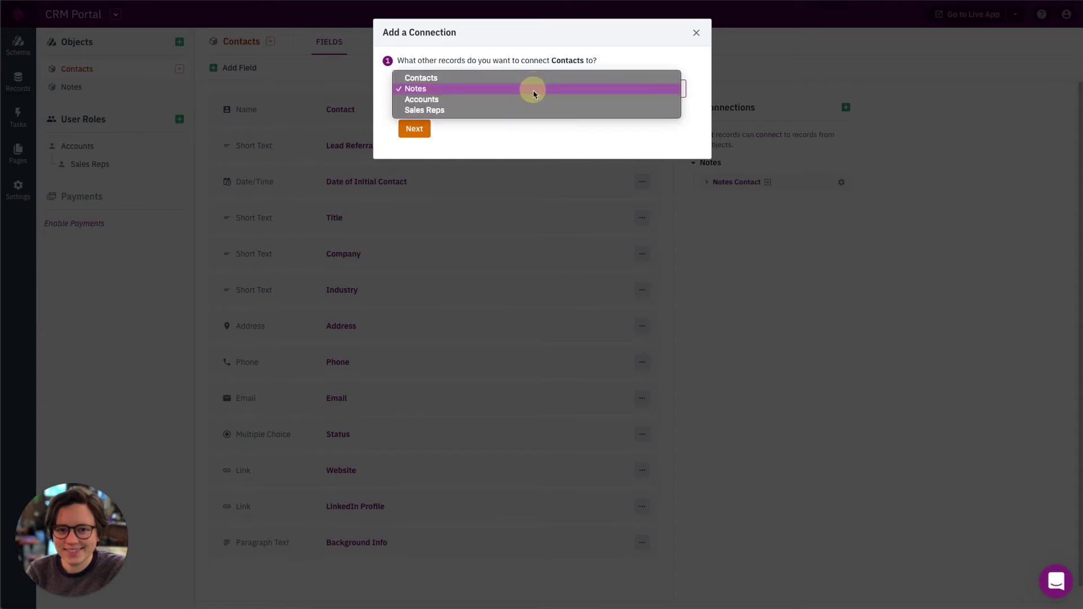
click(530, 110)
click(414, 131)
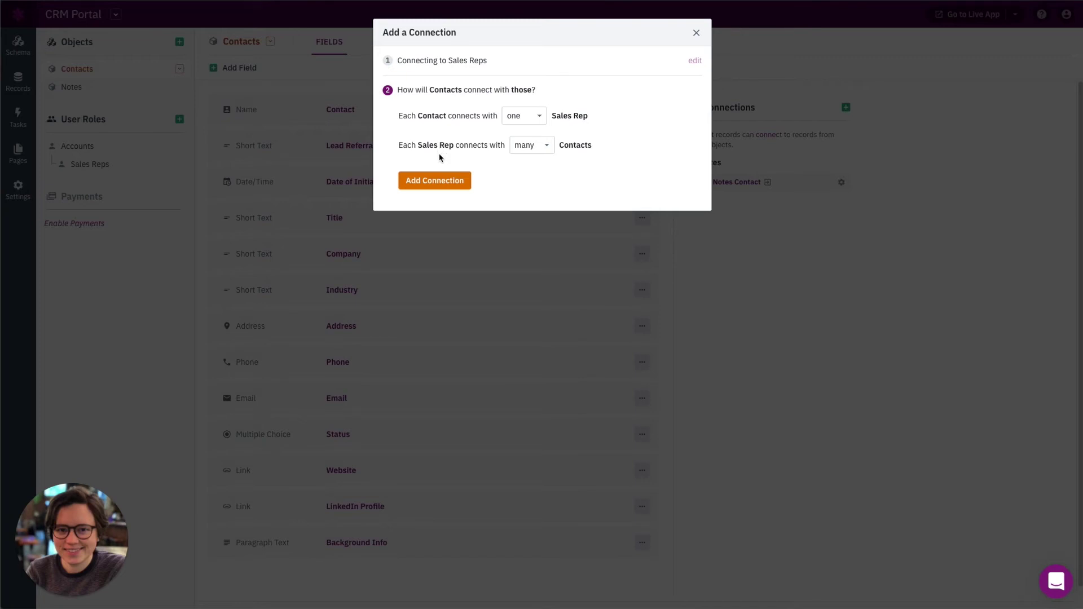
click(439, 187)
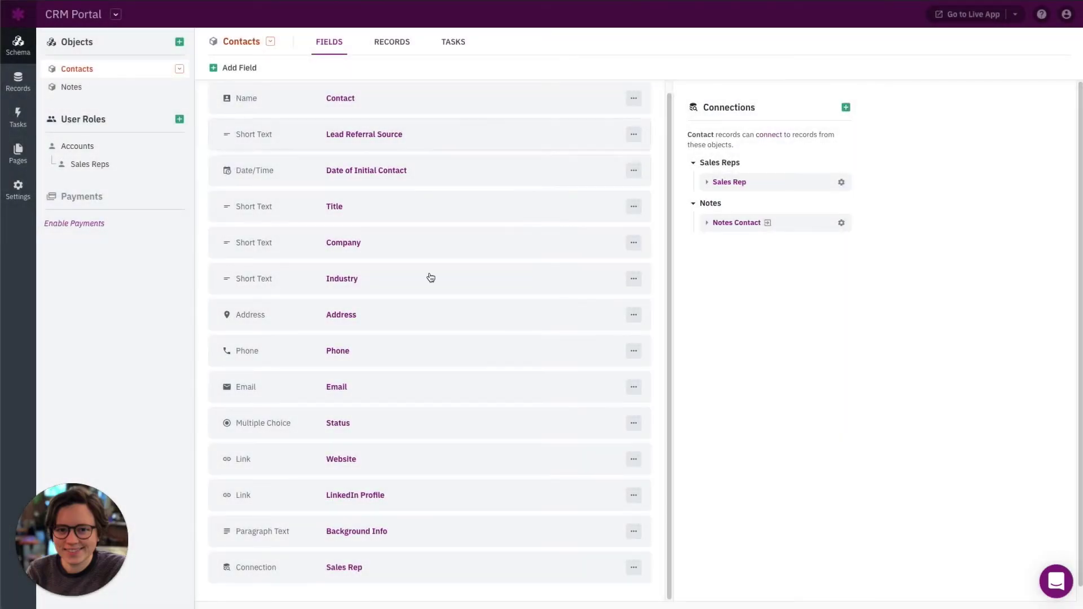
Move the Sales Rep field just below Contact, then view the Contacts records.
drag(402, 575, 394, 150)
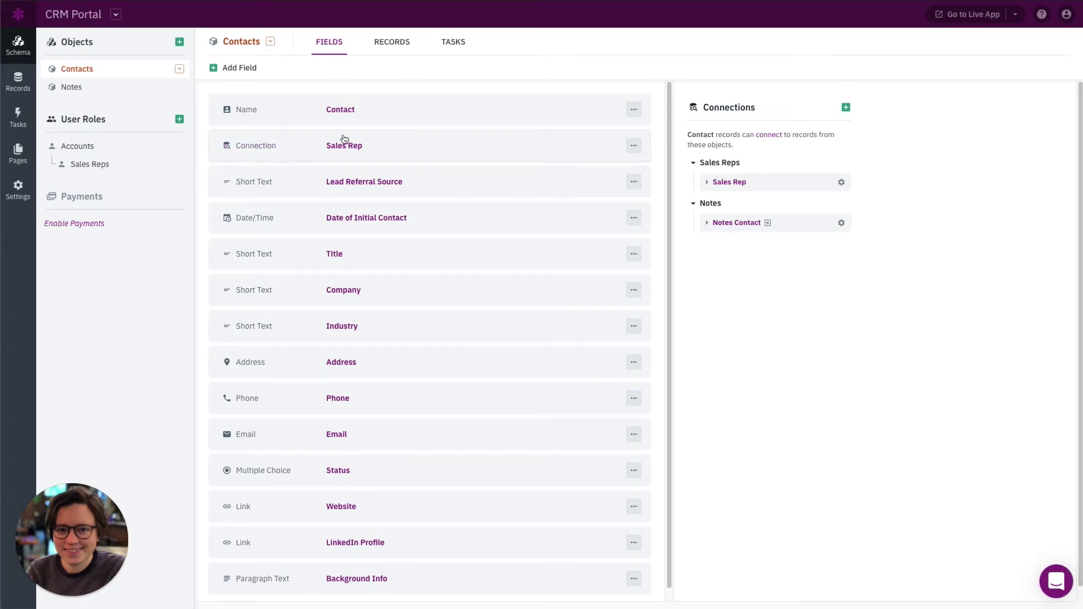
click(9, 79)
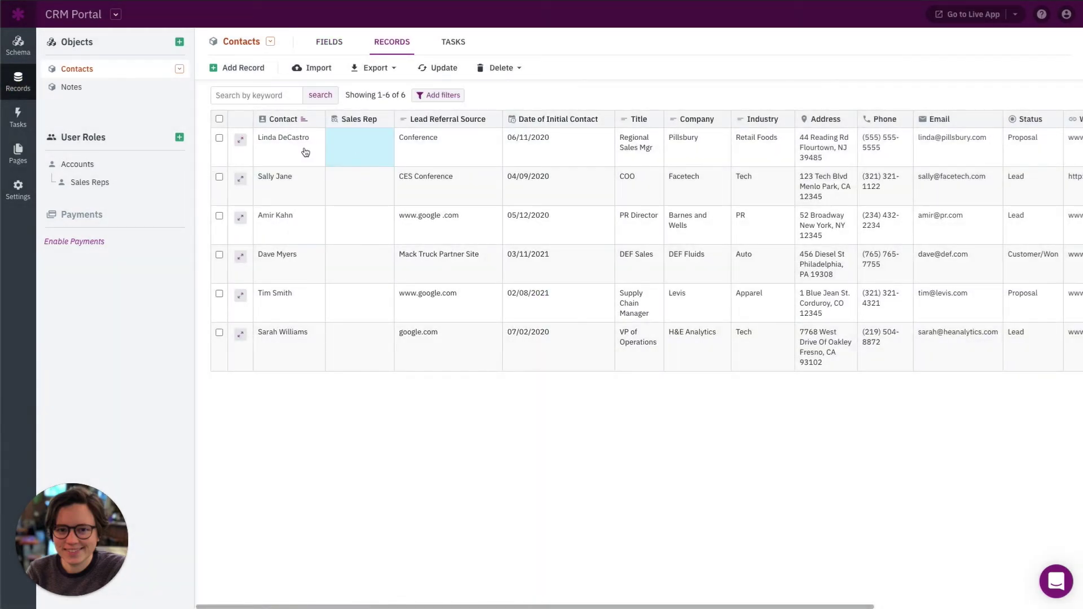
Assign the first sales rep to the first two contacts.
click(345, 148)
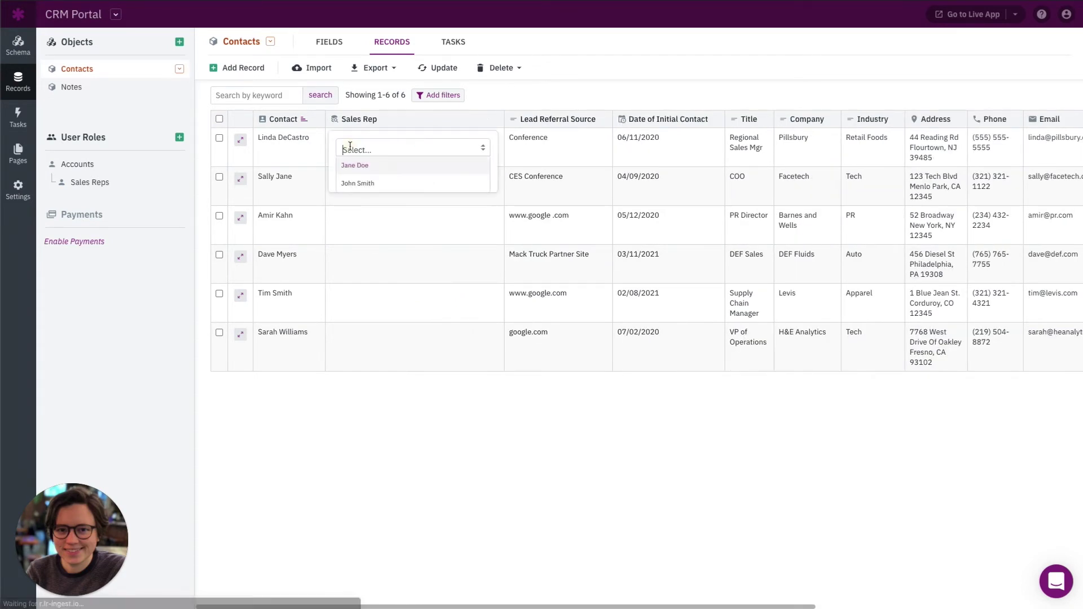
click(358, 167)
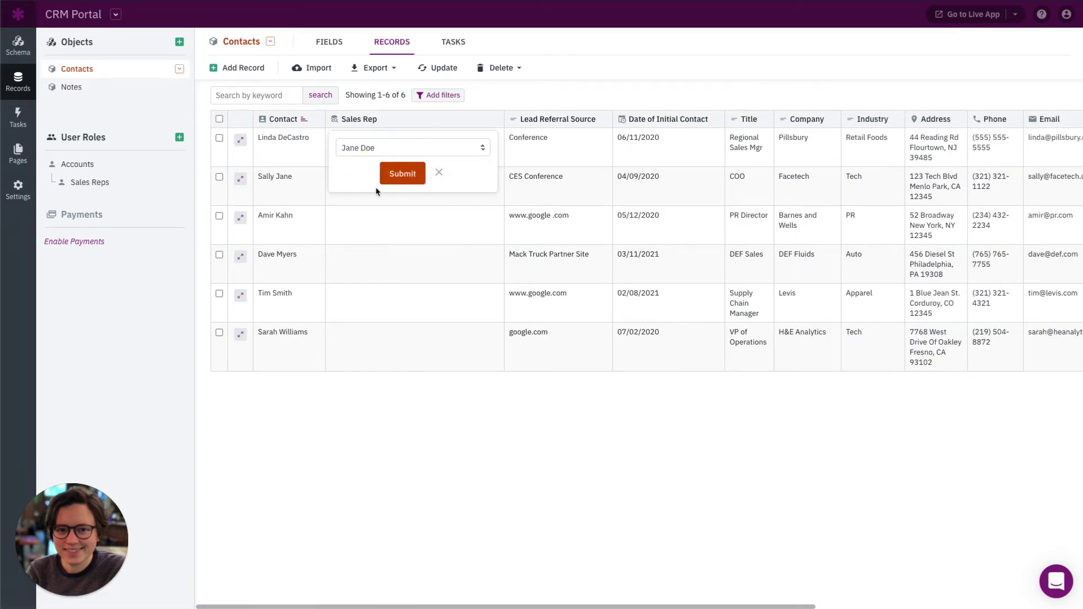
click(368, 197)
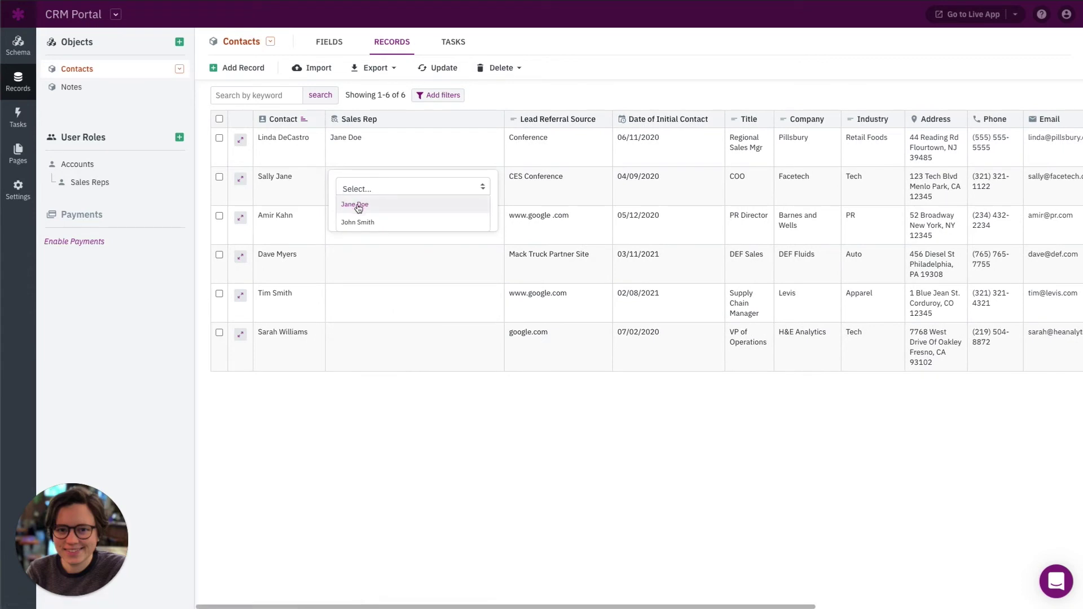
click(357, 204)
click(404, 213)
Assign the second sales rep to the third and fourth contacts.
click(364, 224)
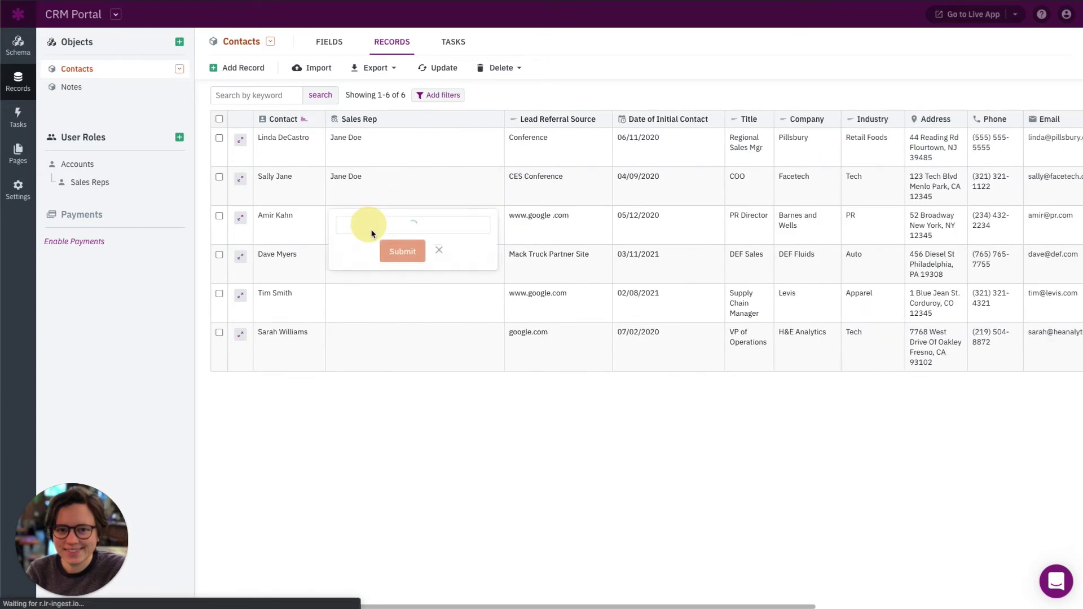
click(375, 226)
click(368, 259)
click(390, 256)
click(370, 275)
click(369, 267)
click(358, 300)
click(402, 291)
Assign the second sales rep to the fifth and sixth contacts.
click(359, 305)
click(374, 302)
click(359, 335)
click(413, 341)
click(364, 345)
click(354, 341)
click(364, 377)
click(395, 368)
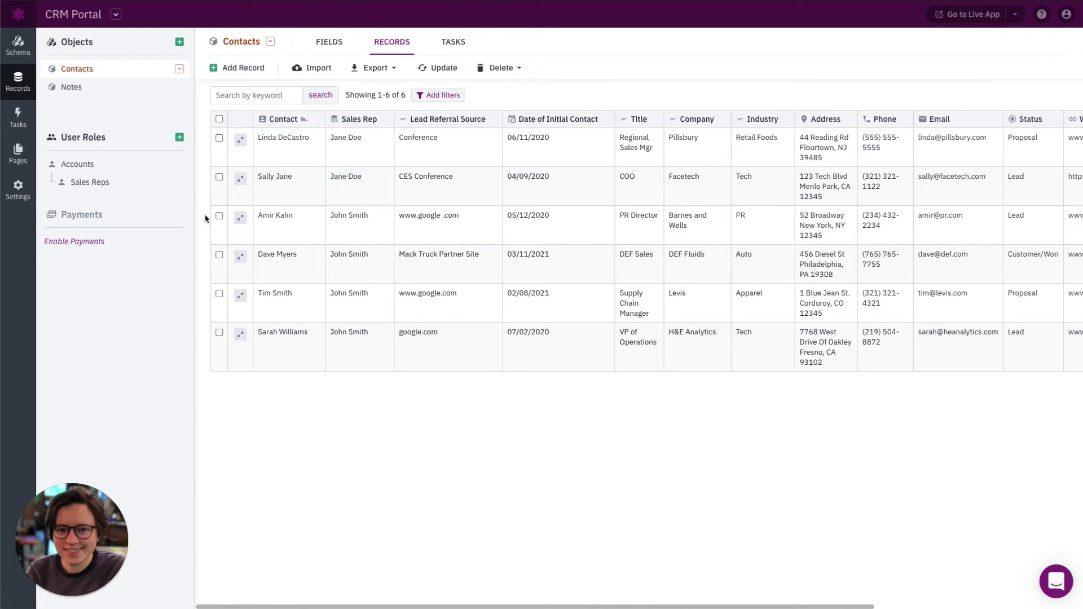
click(20, 156)
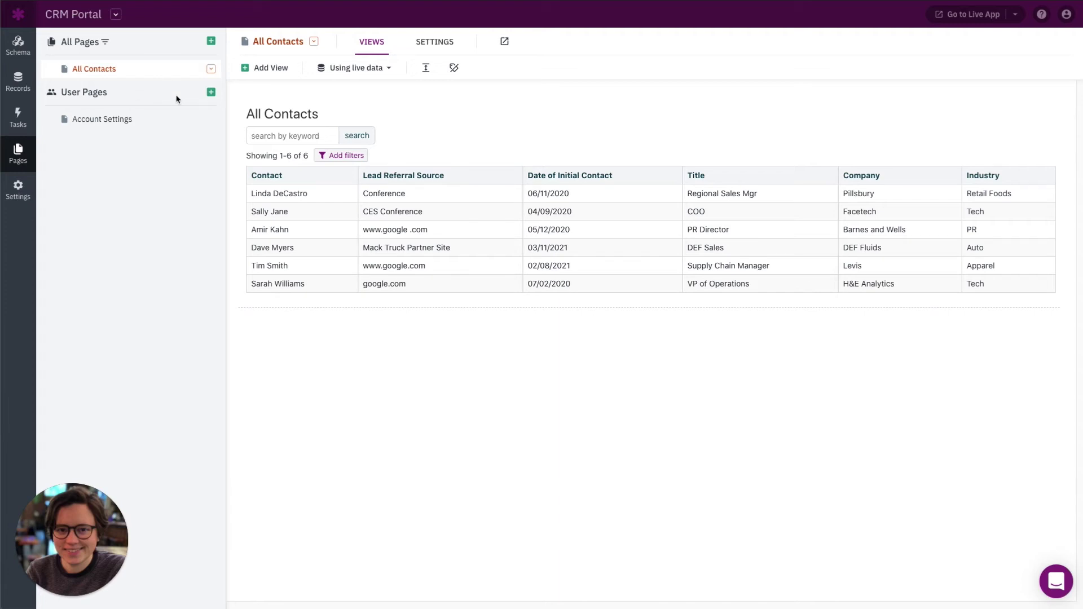
Create a login page limited to the Sales Reps role, named 'My Contacts'.
click(212, 41)
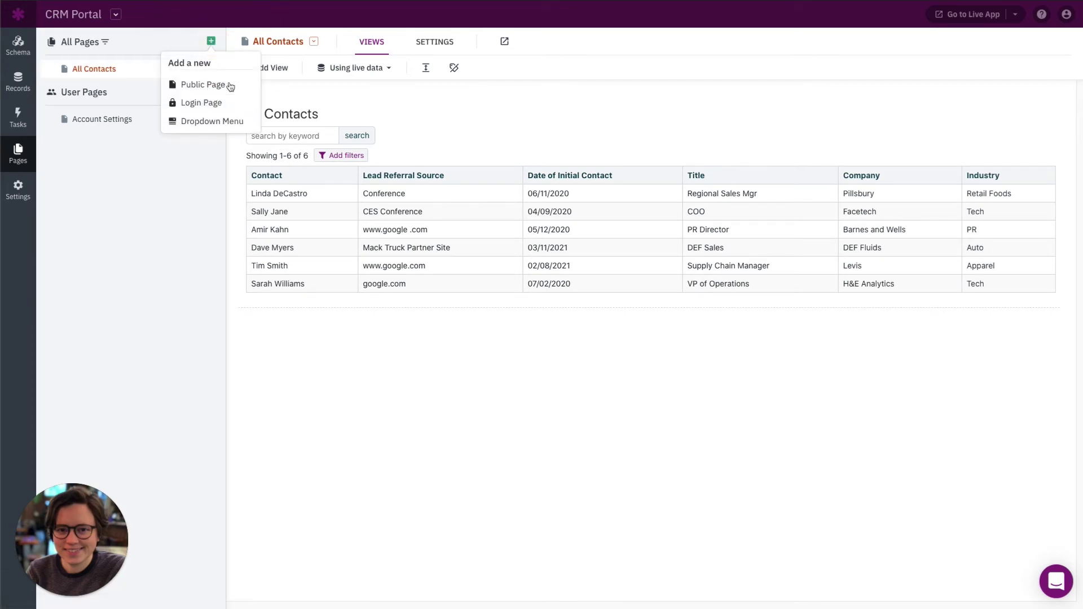
click(234, 105)
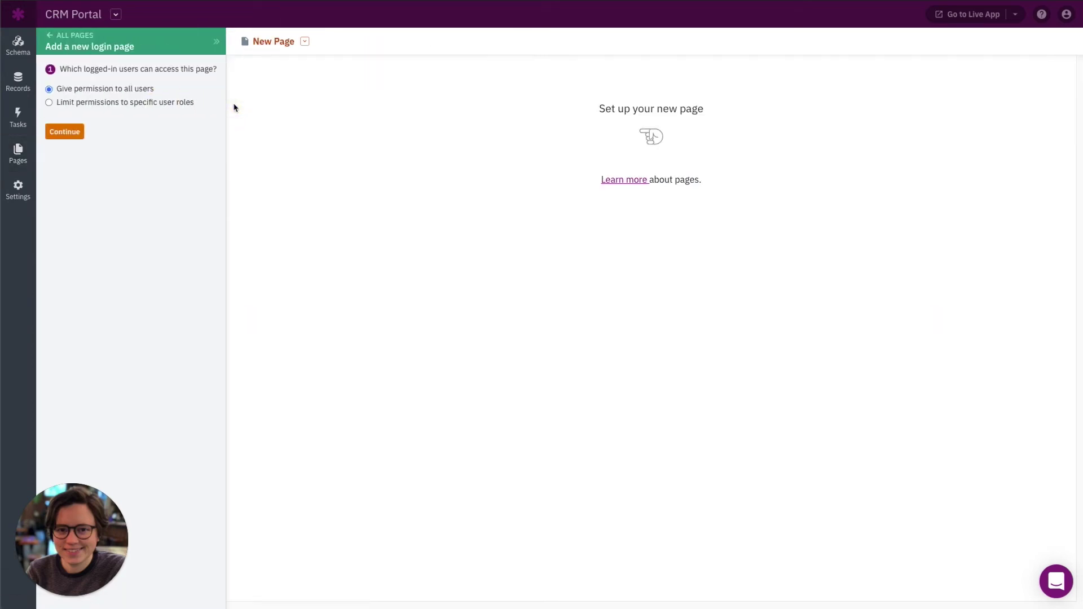
click(105, 103)
click(108, 122)
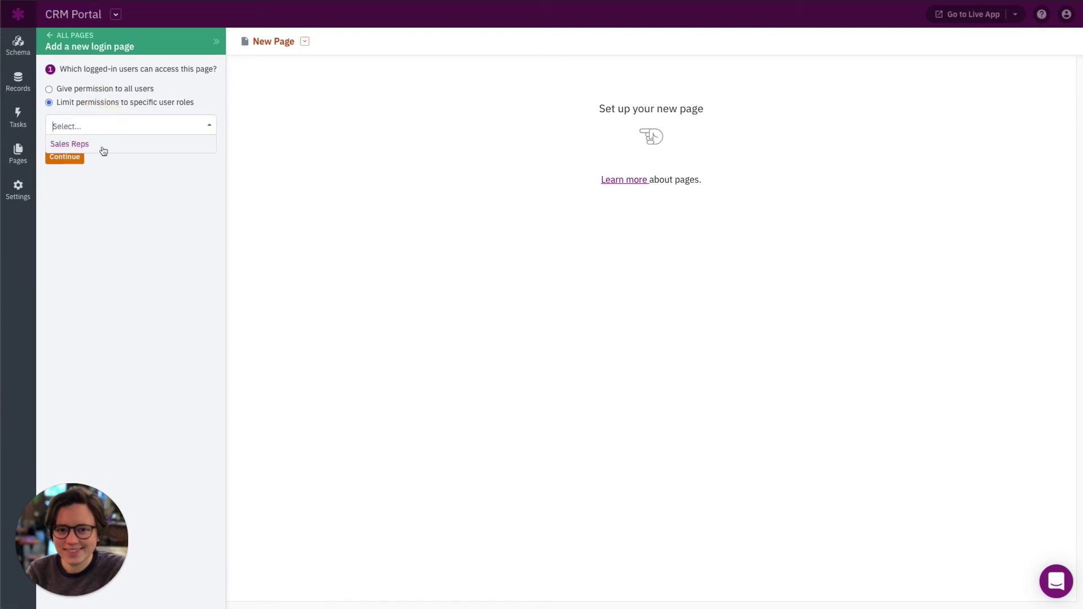
click(104, 145)
click(59, 162)
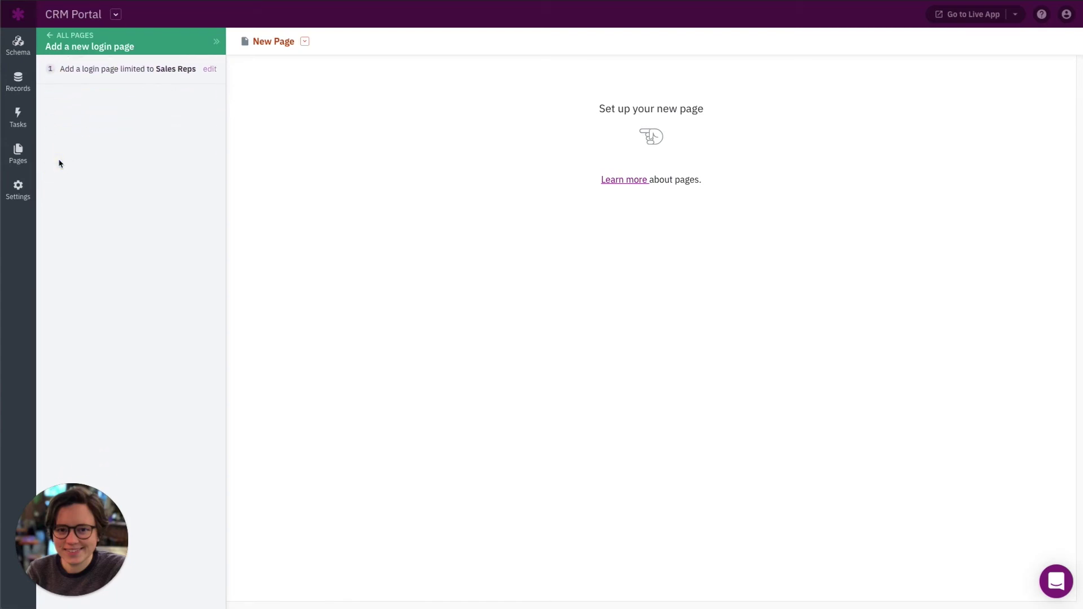
click(86, 123)
triple_click(86, 122)
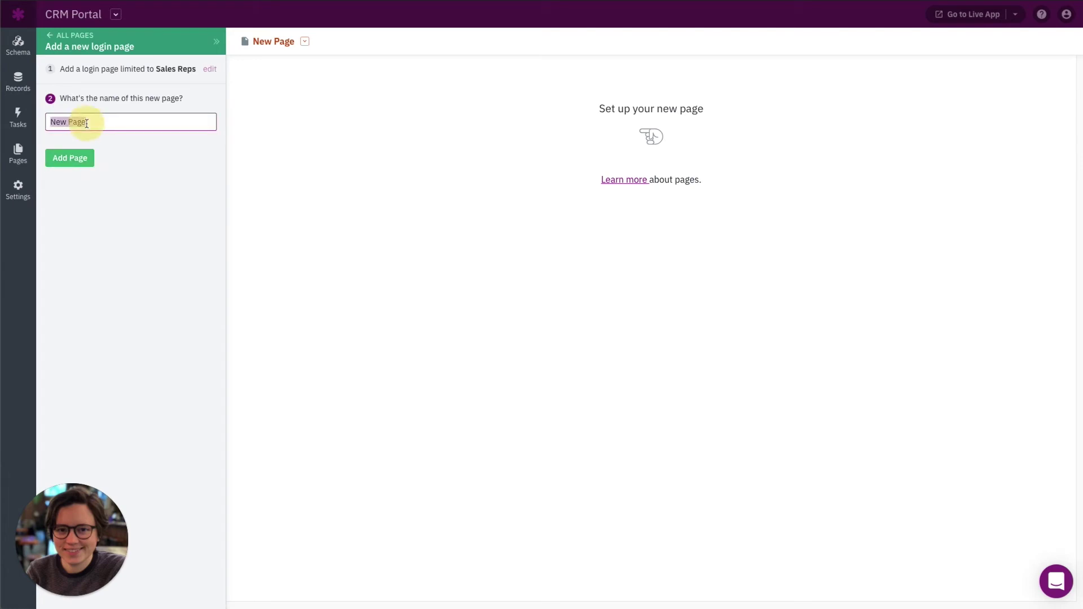
text(My Contacts)
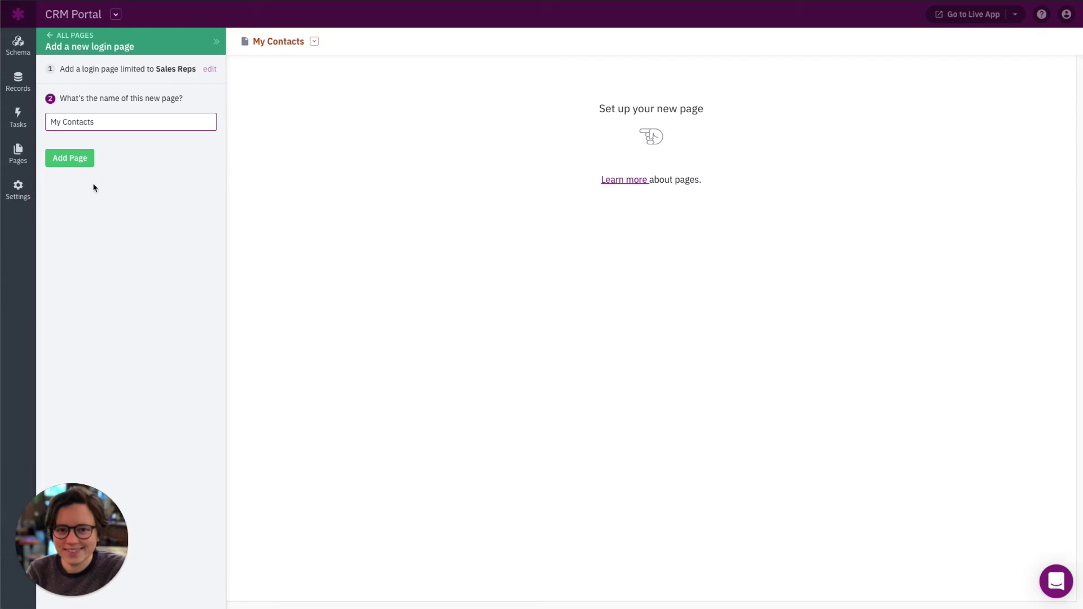
Add a Contacts table showing only contacts connected to the logged-in Sales Rep.
click(84, 161)
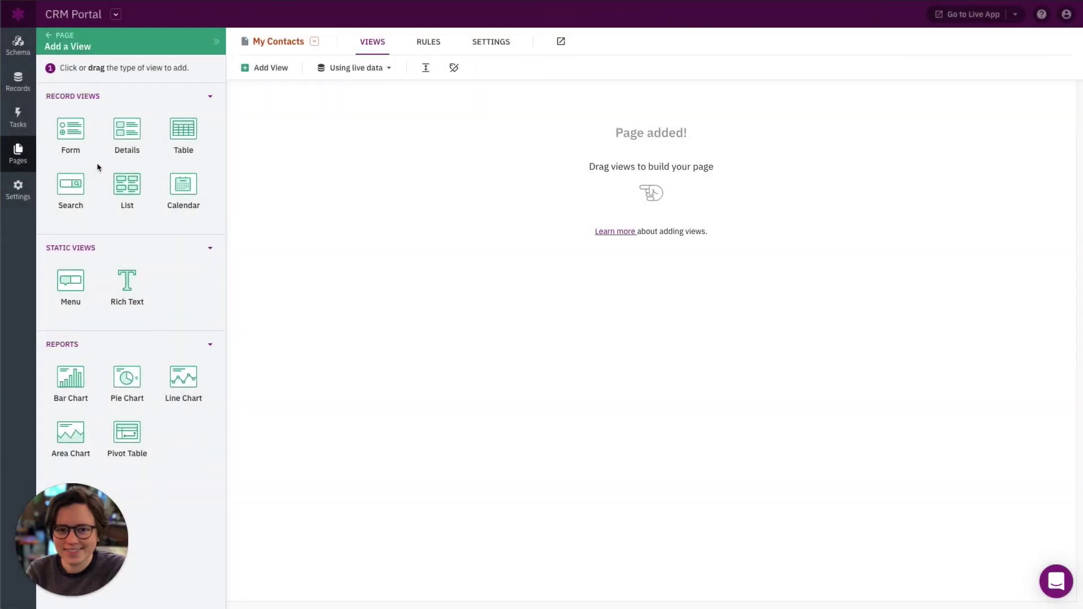
click(189, 141)
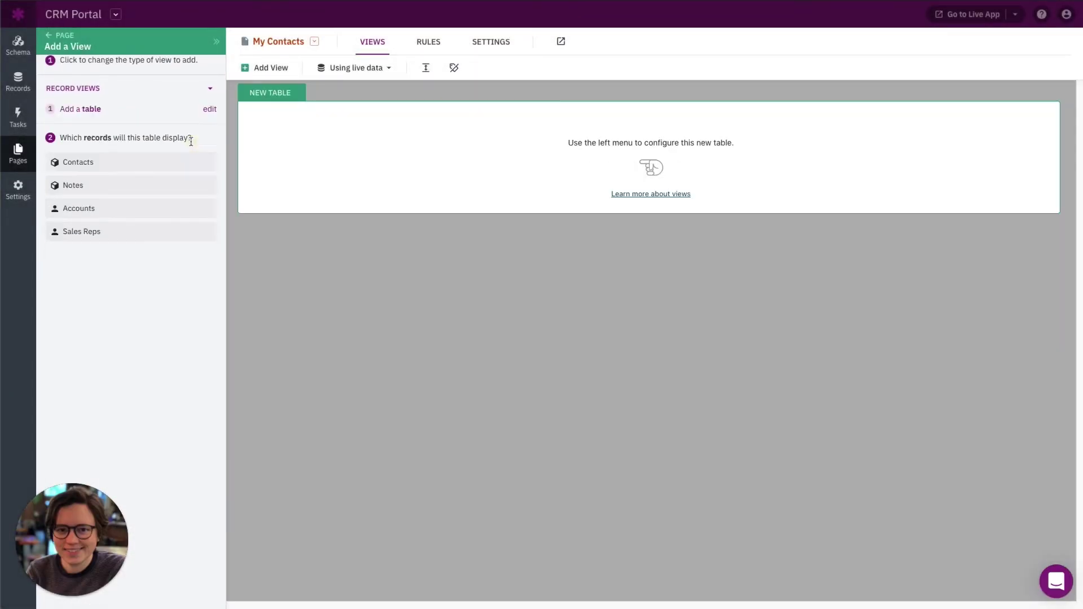
click(90, 121)
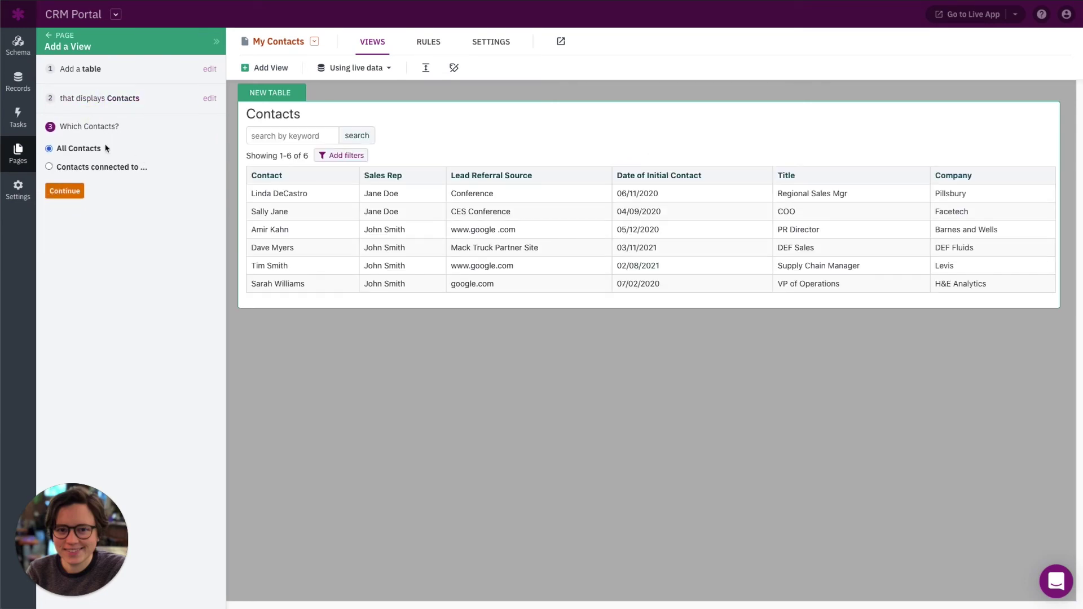
click(66, 168)
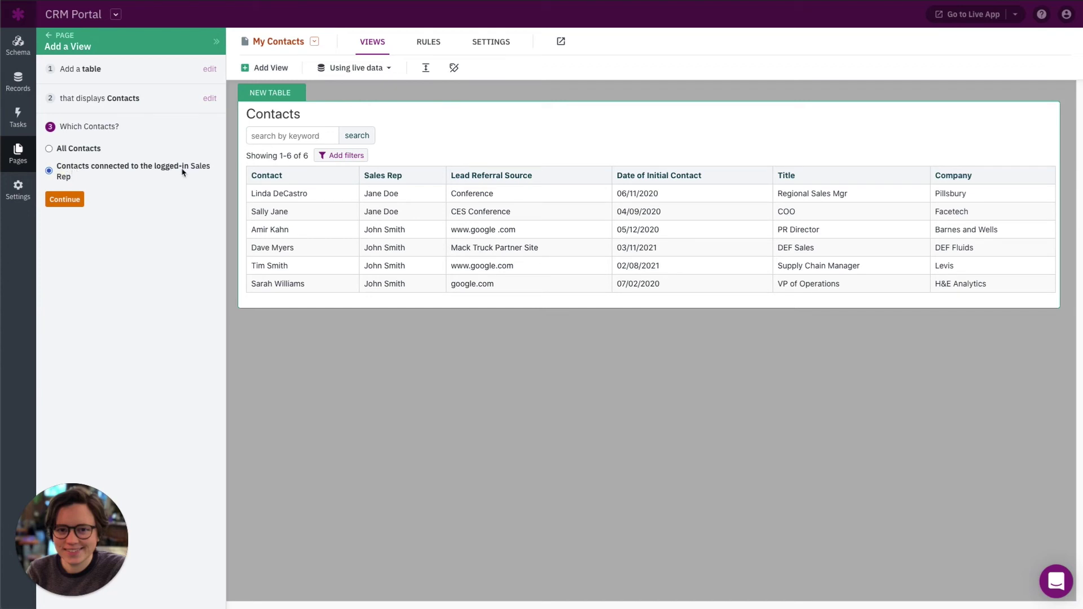
click(62, 204)
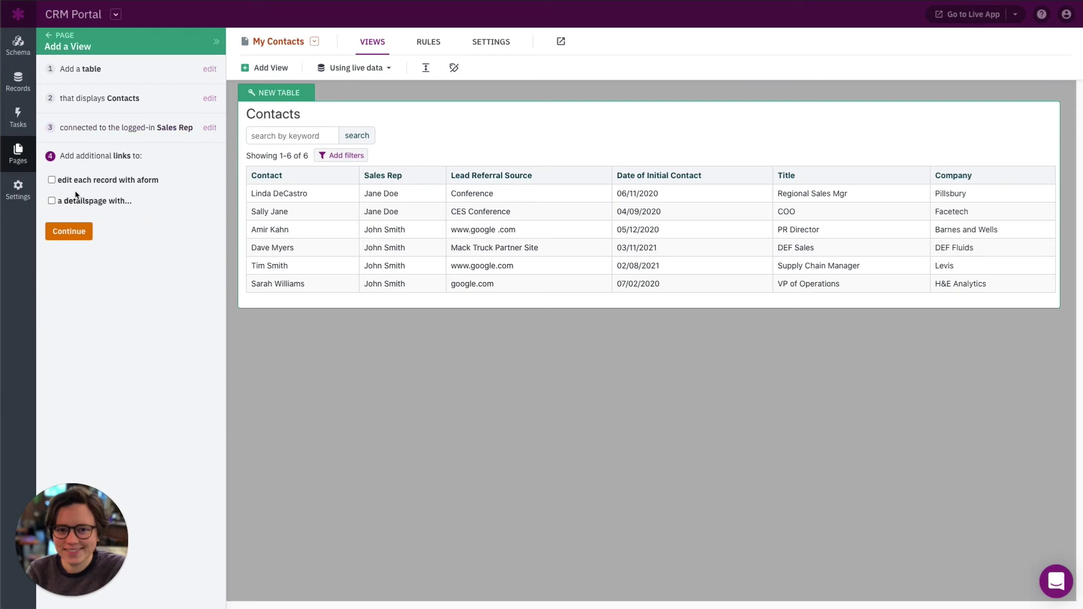
click(64, 237)
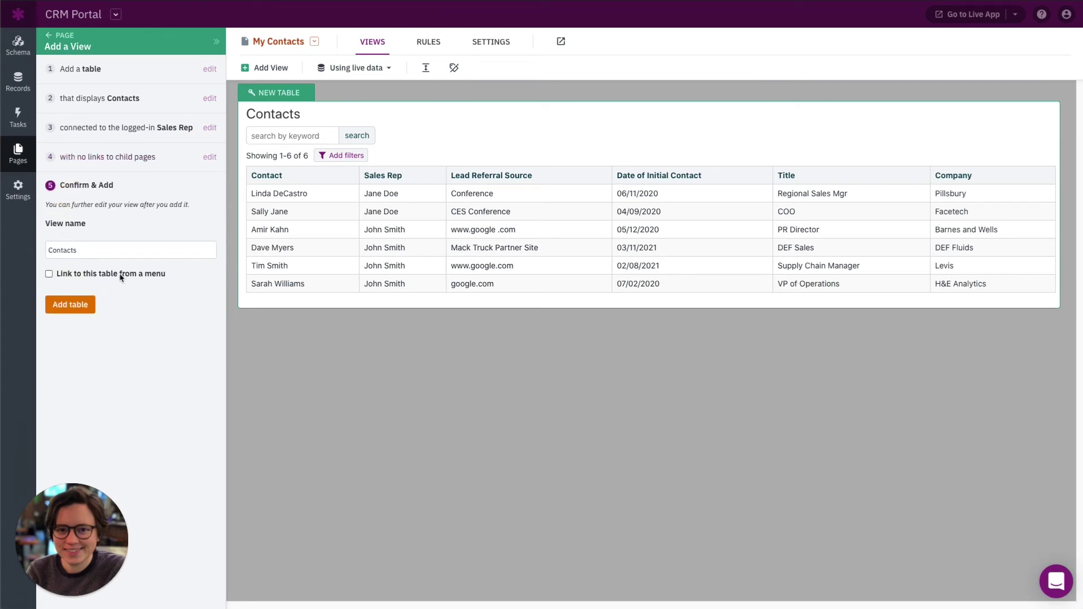
Name the table view 'My Contacts' and add it to the page.
click(50, 250)
text(May)
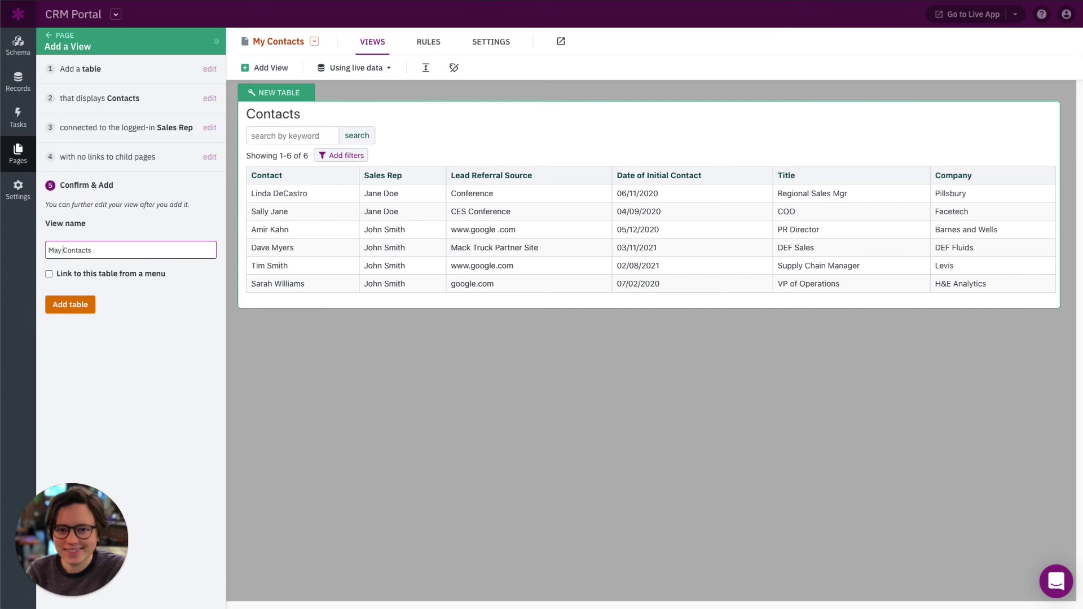
key(BackSpace)
key(BackSpace)
key(BackSpace)
key(BackSpace)
text(My)
click(80, 305)
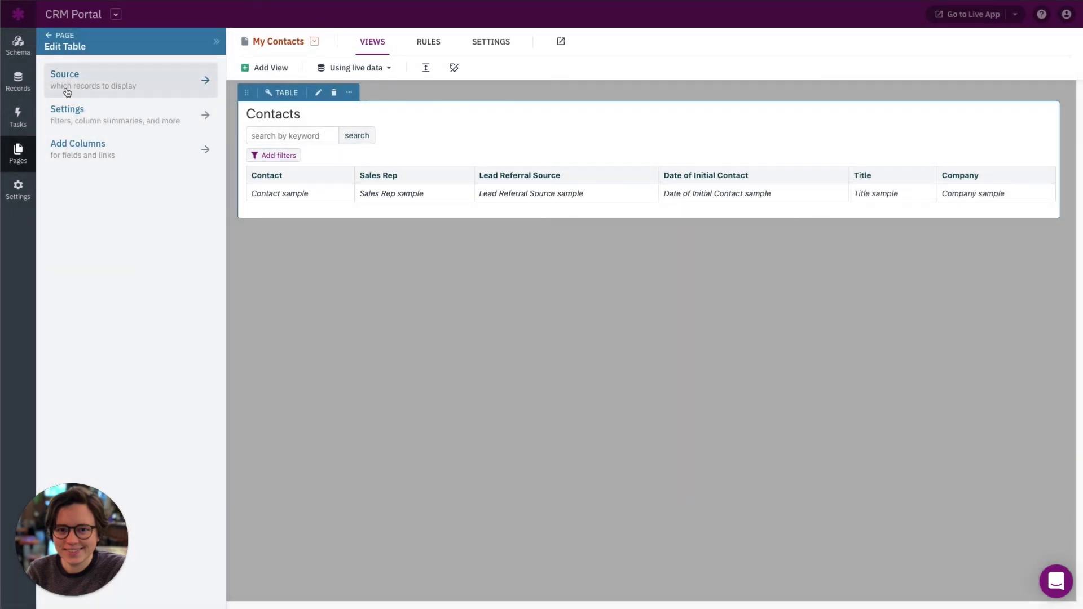
Leave the Edit Table panel and return to the All Pages list.
click(49, 36)
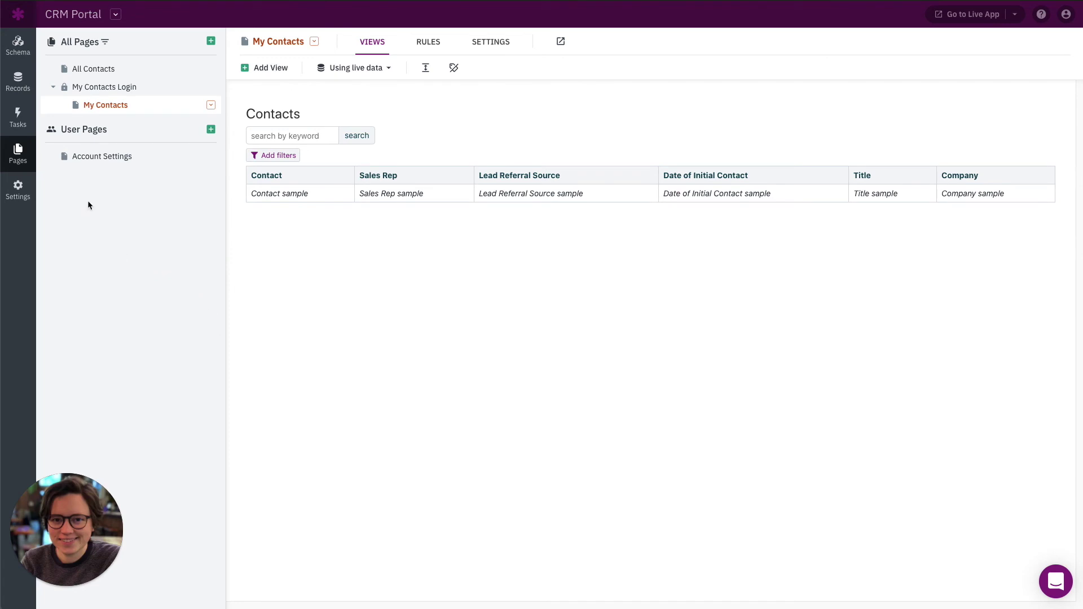
Compare the Contacts and Sales Reps fields and records, confirming each contact links to a Sales Rep.
click(15, 46)
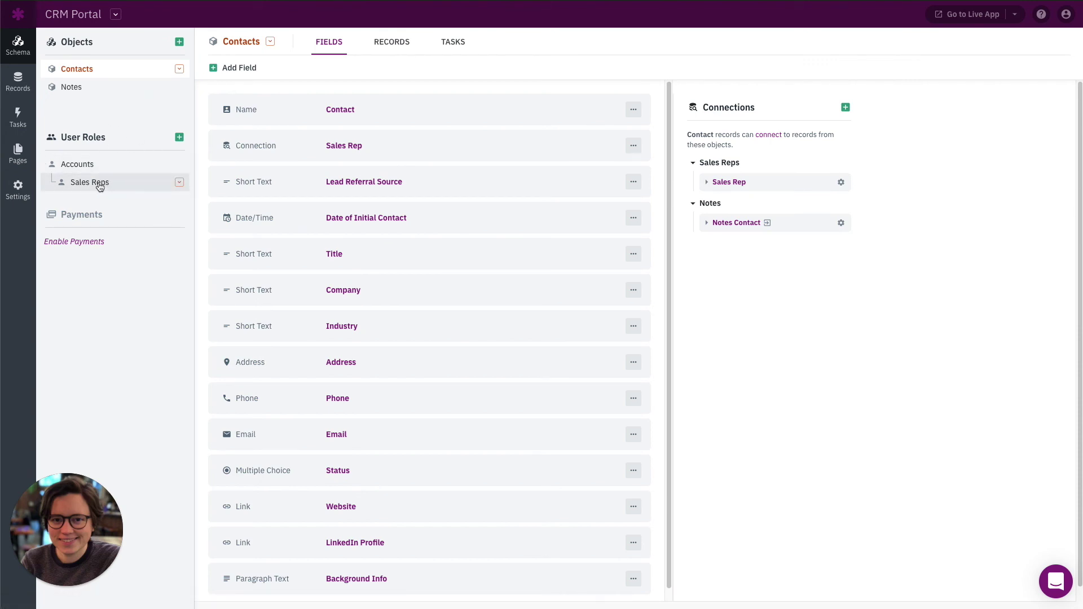
click(395, 44)
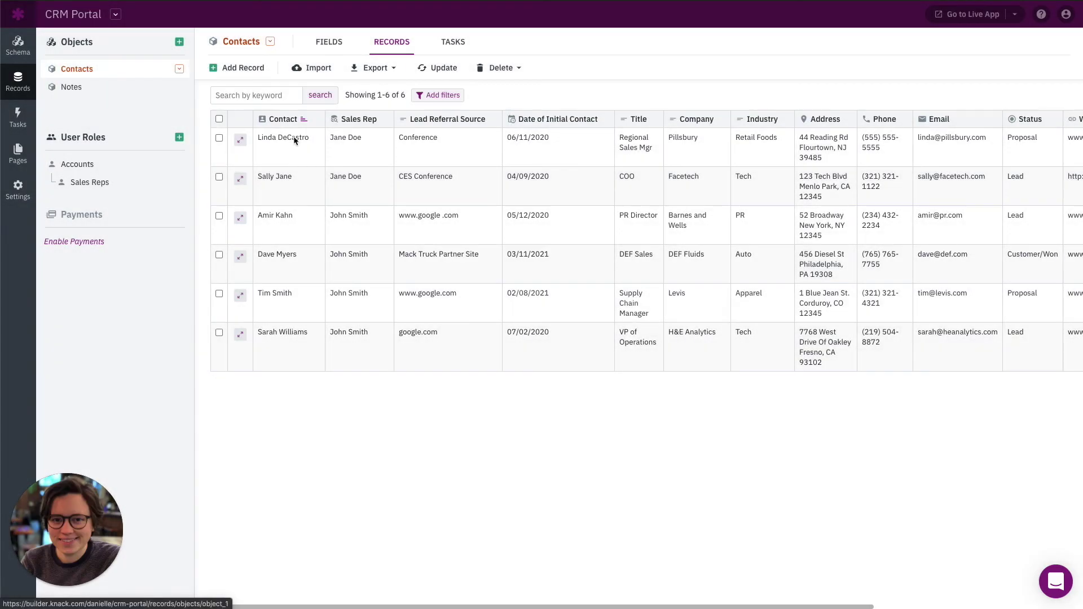
click(116, 182)
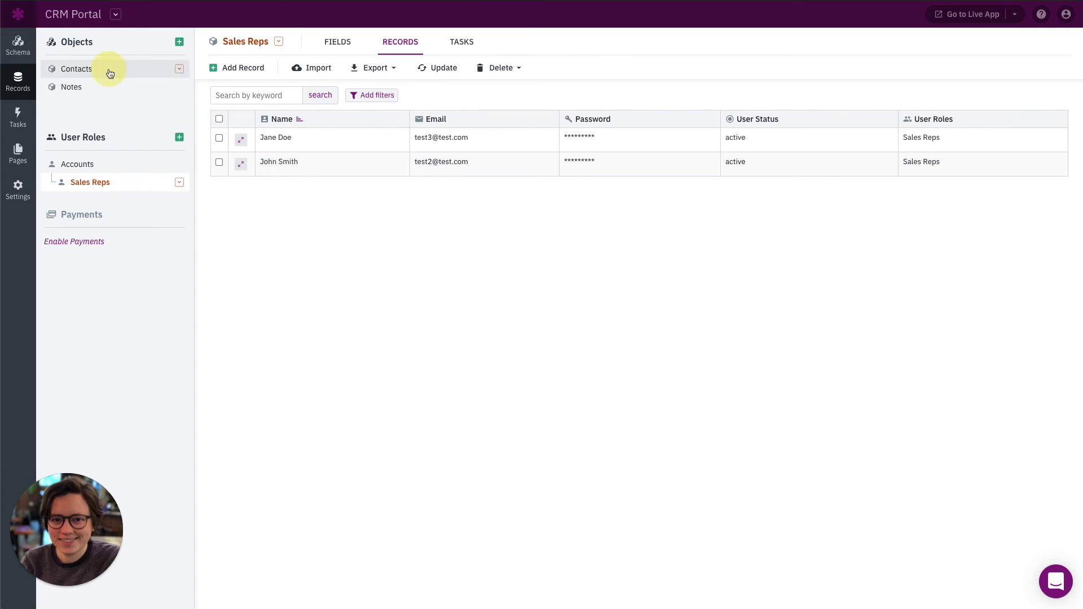
click(18, 45)
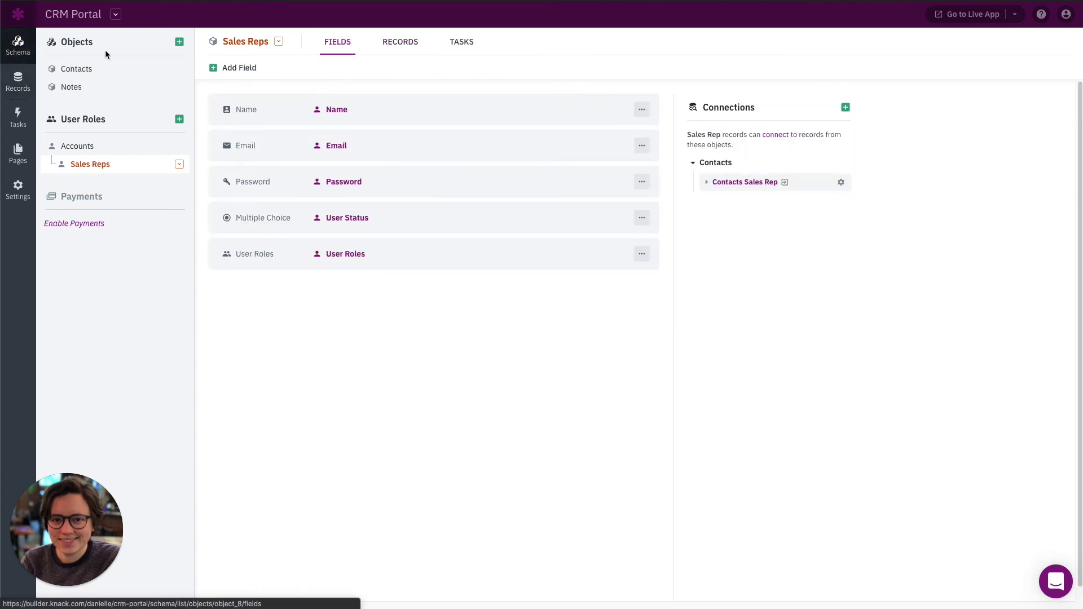
click(114, 69)
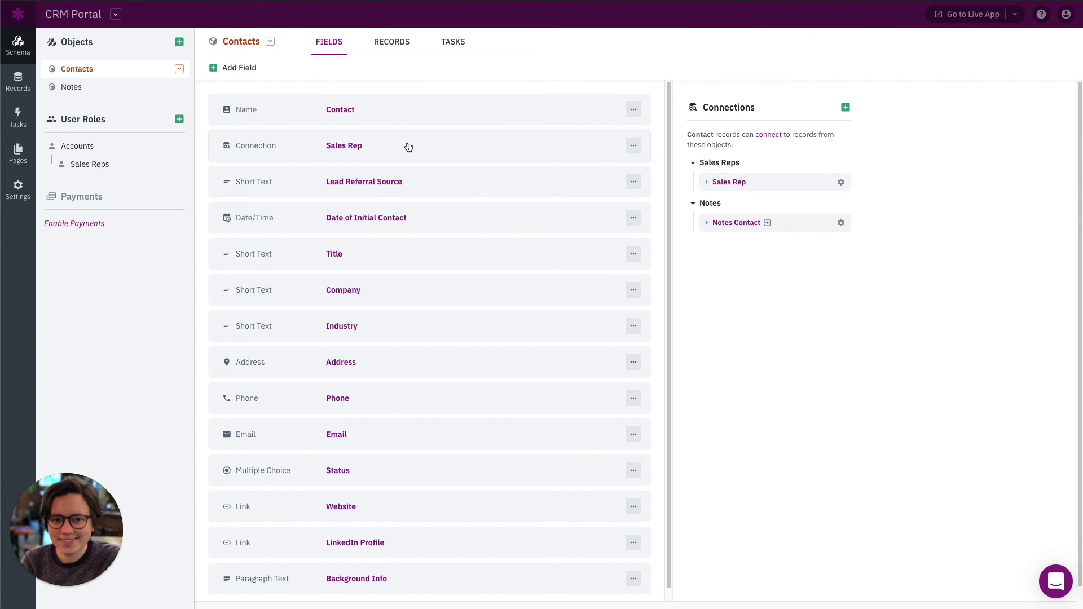
click(393, 42)
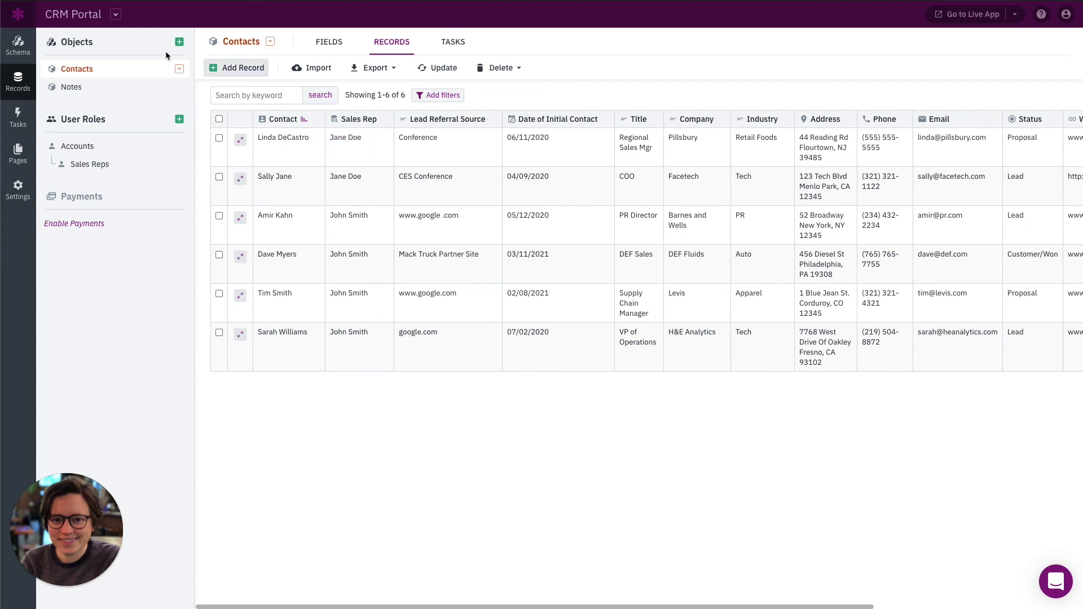
In the live portal as a Sales Rep, compare All Contacts with My Contacts' two records.
click(24, 155)
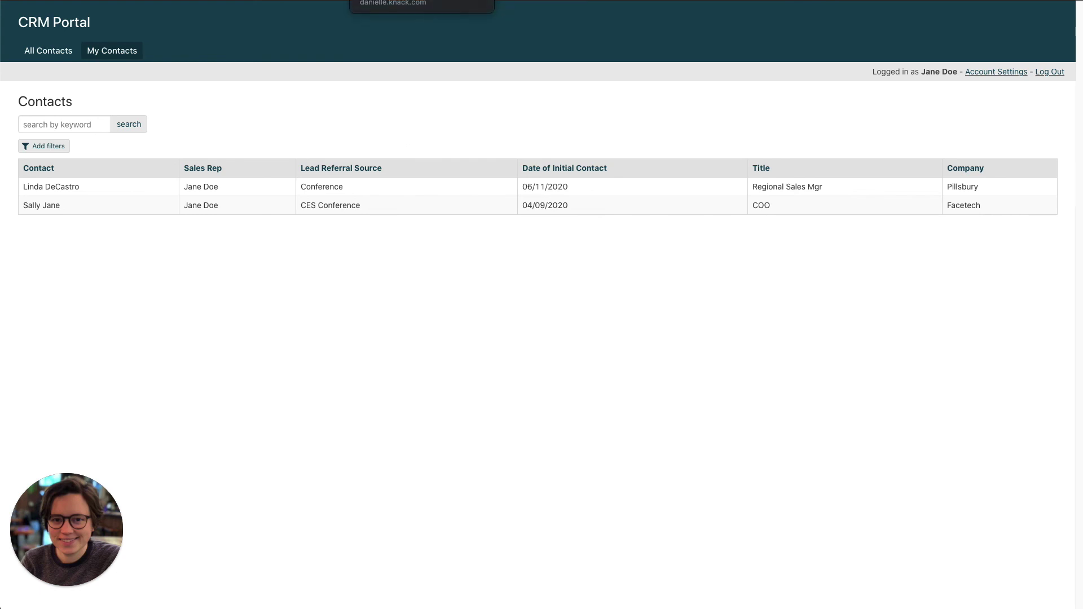
click(55, 50)
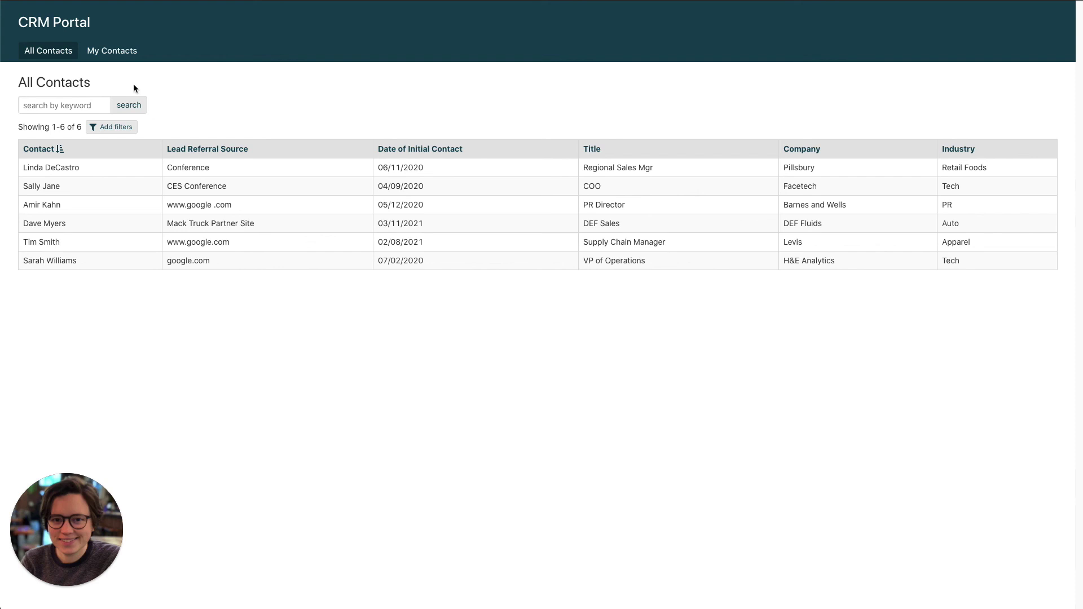
click(119, 50)
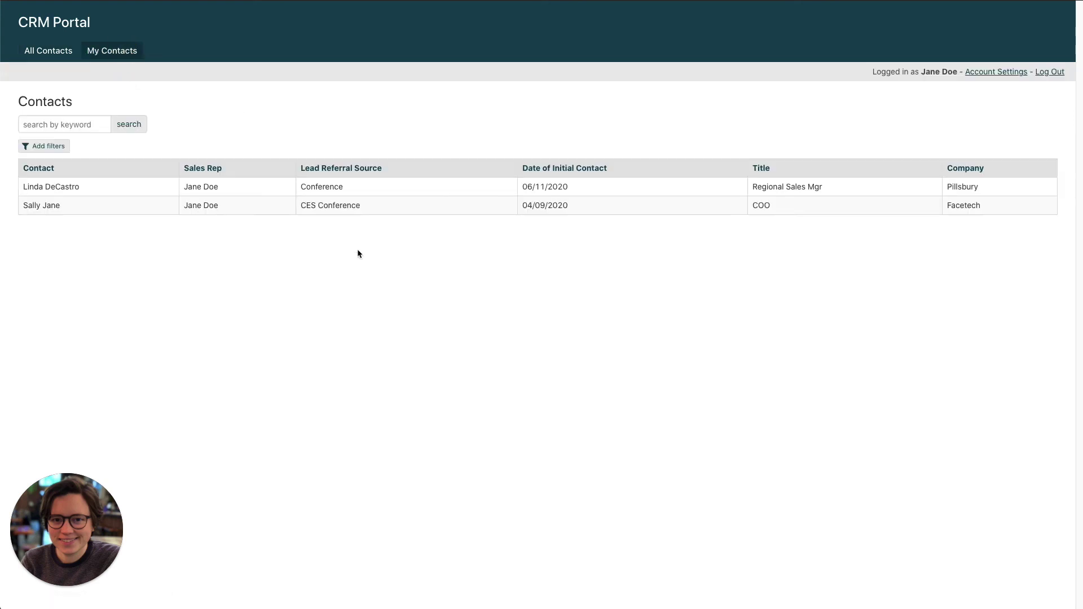